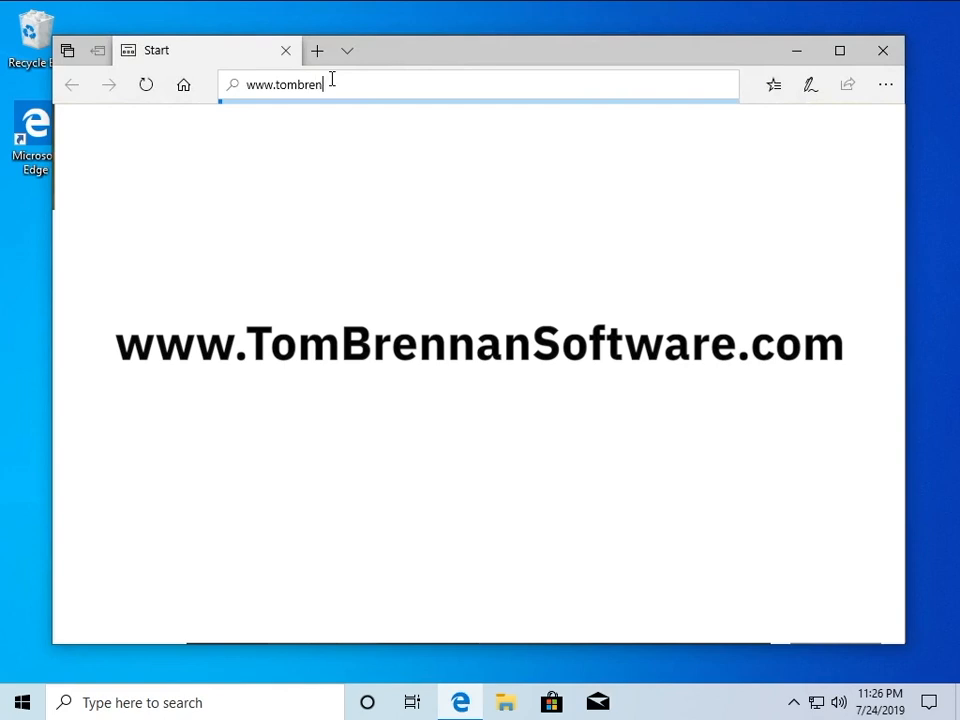
text(softwaws)
key(BackSpace)
key(BackSpace)
text(re.com)
key(Return)
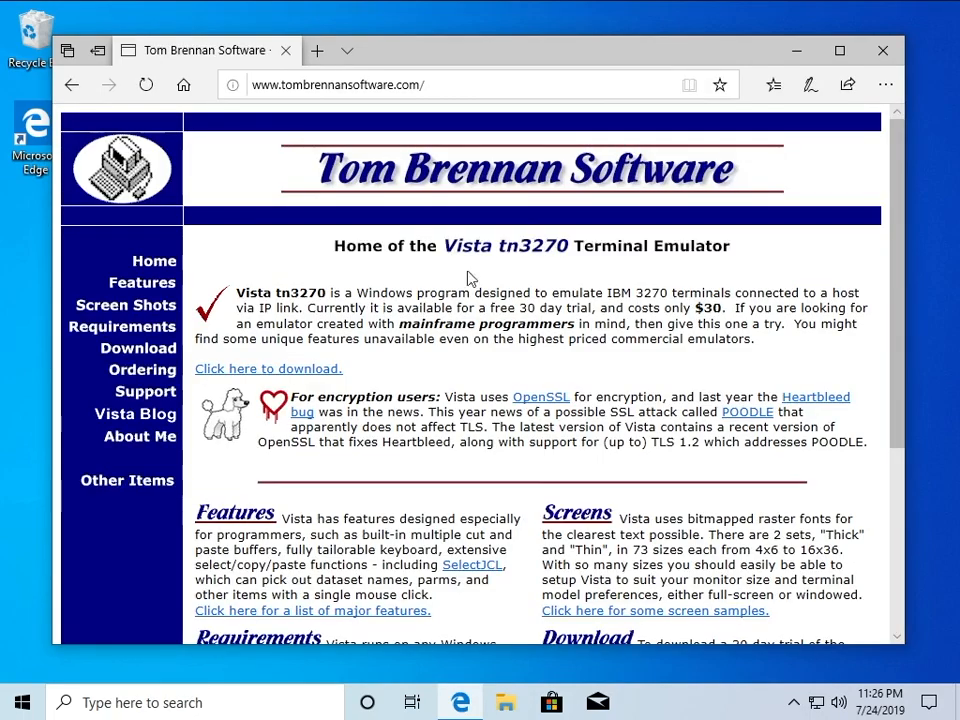
scroll(536, 482, down, 5)
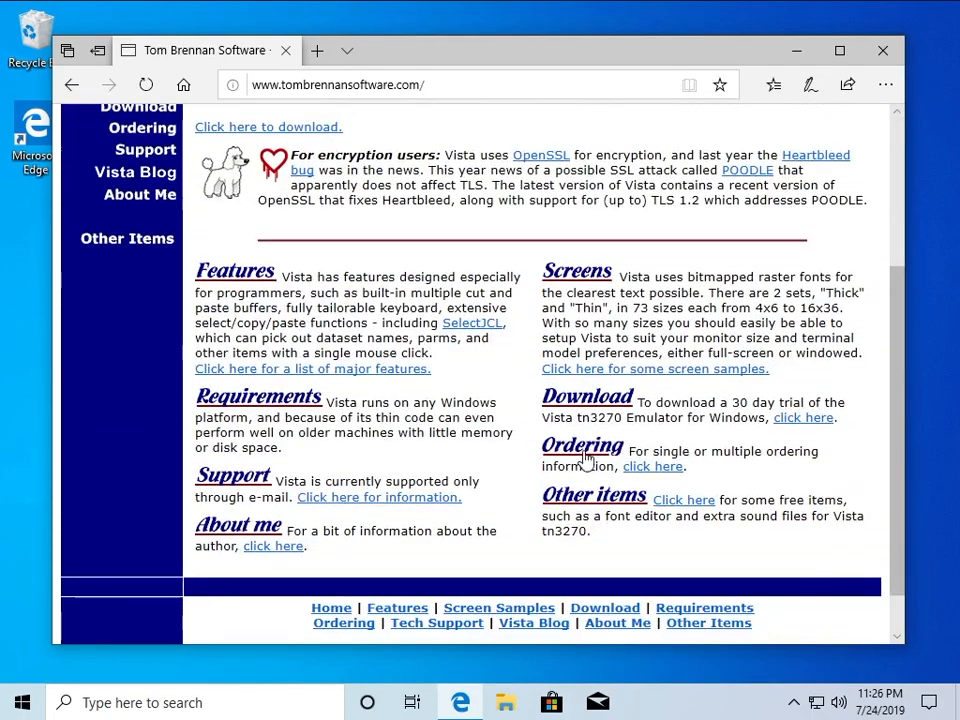
click(592, 398)
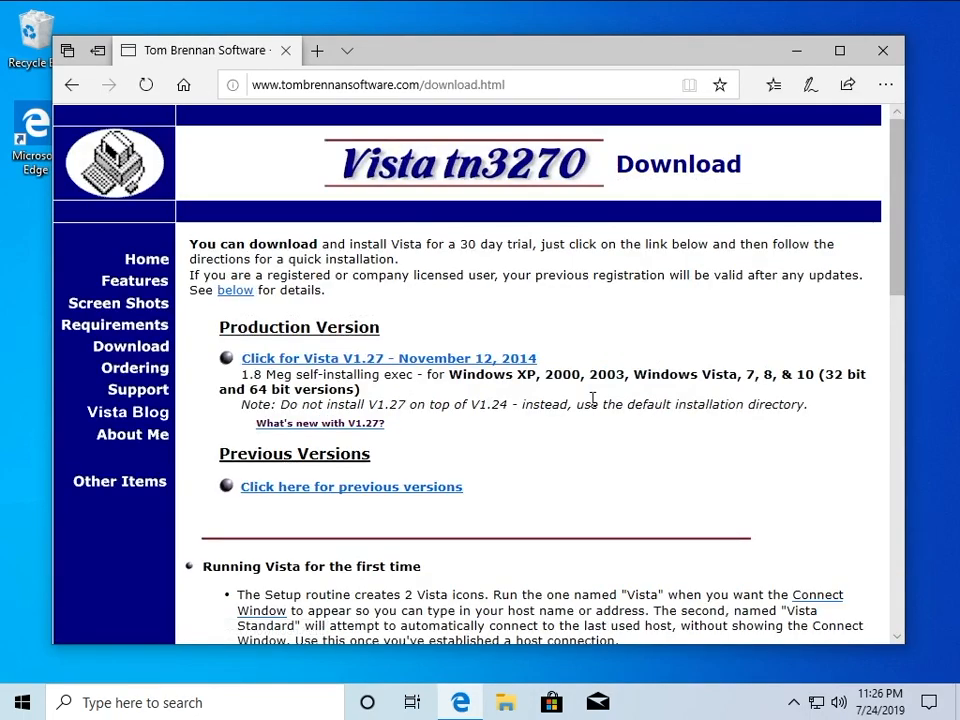
Download and save the Vista V1.27 installer, and open the folder that contains it.
click(435, 360)
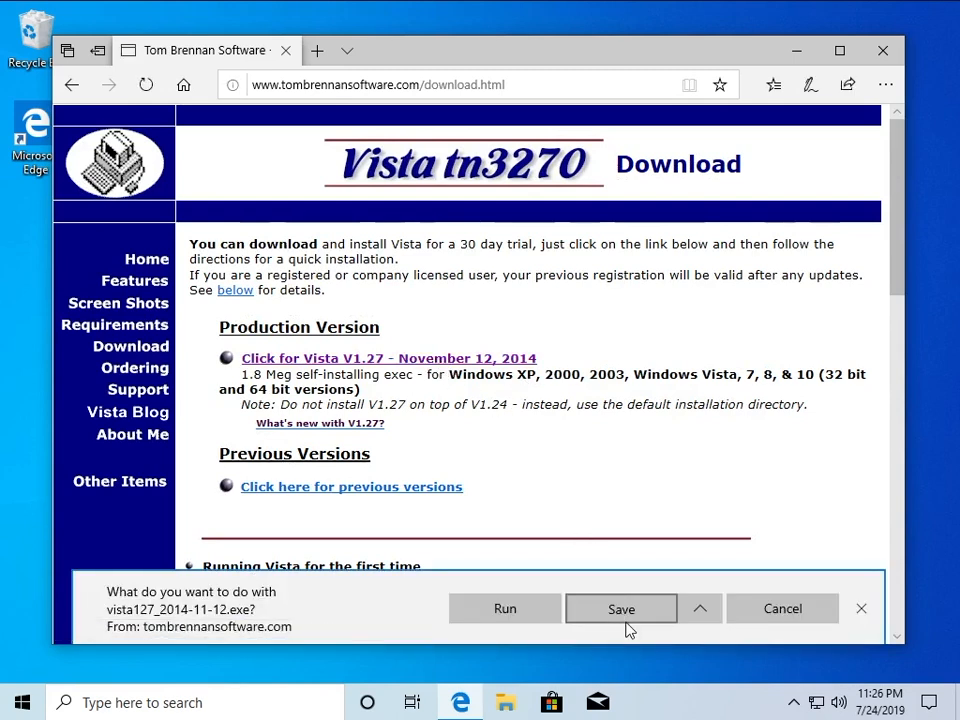
click(621, 609)
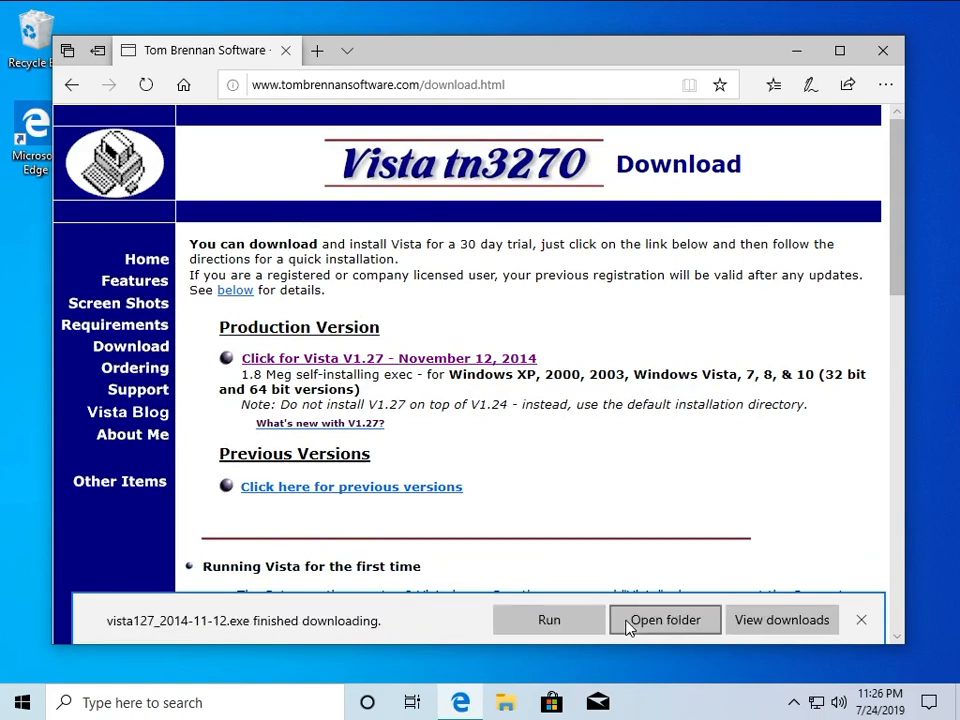
click(664, 620)
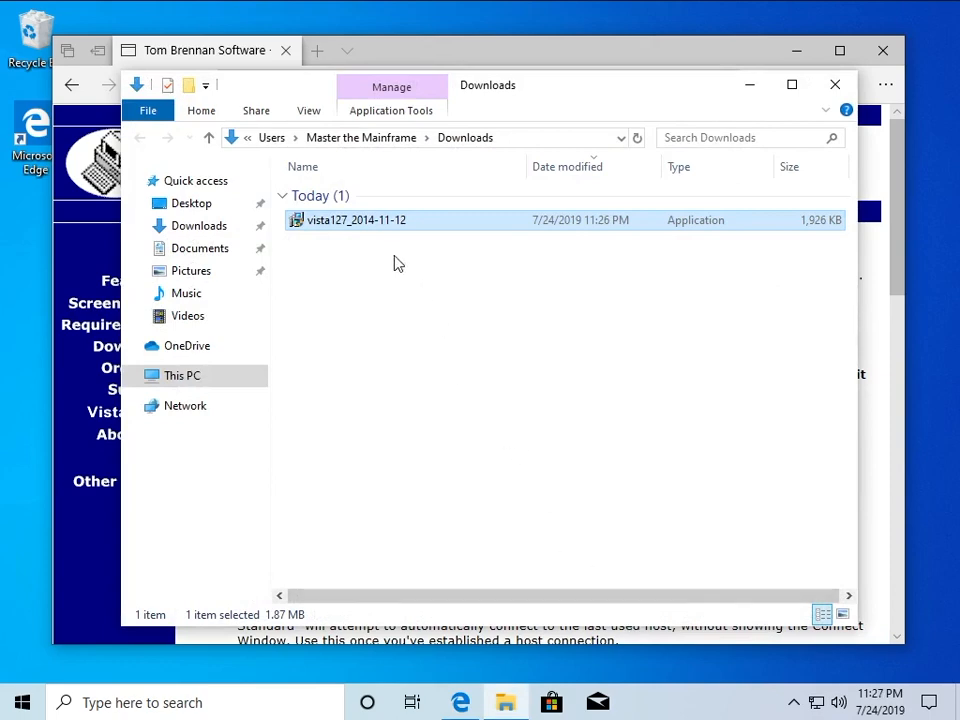
Run vista127_2014-11-12 with permission to make changes, and install Vista TN3270 1.27 with the default destination and Start Menu folder.
double_click(380, 232)
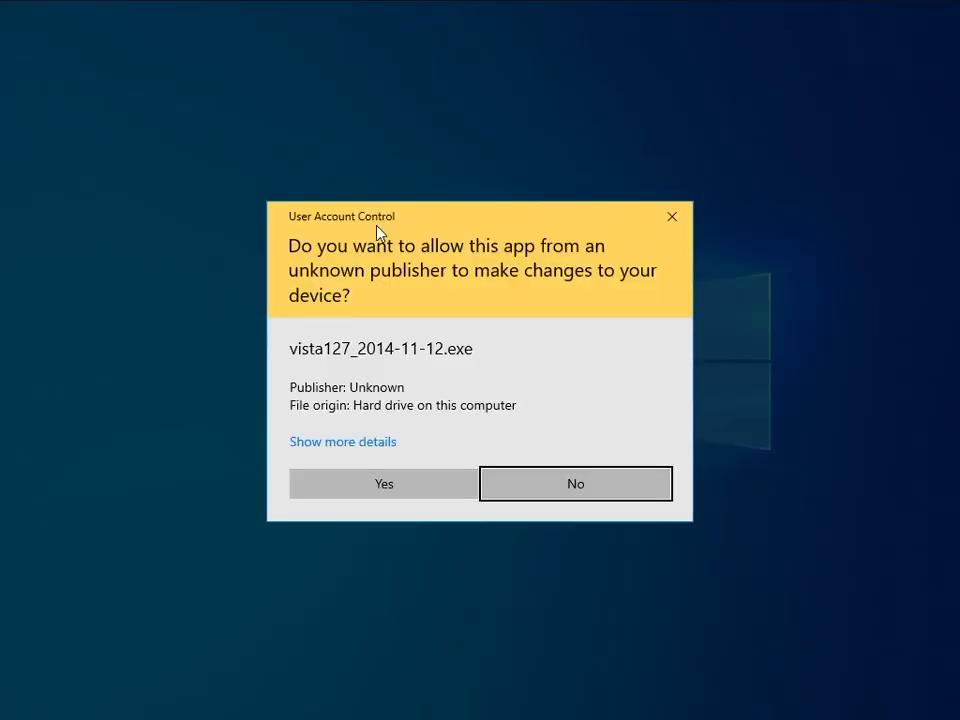
click(396, 499)
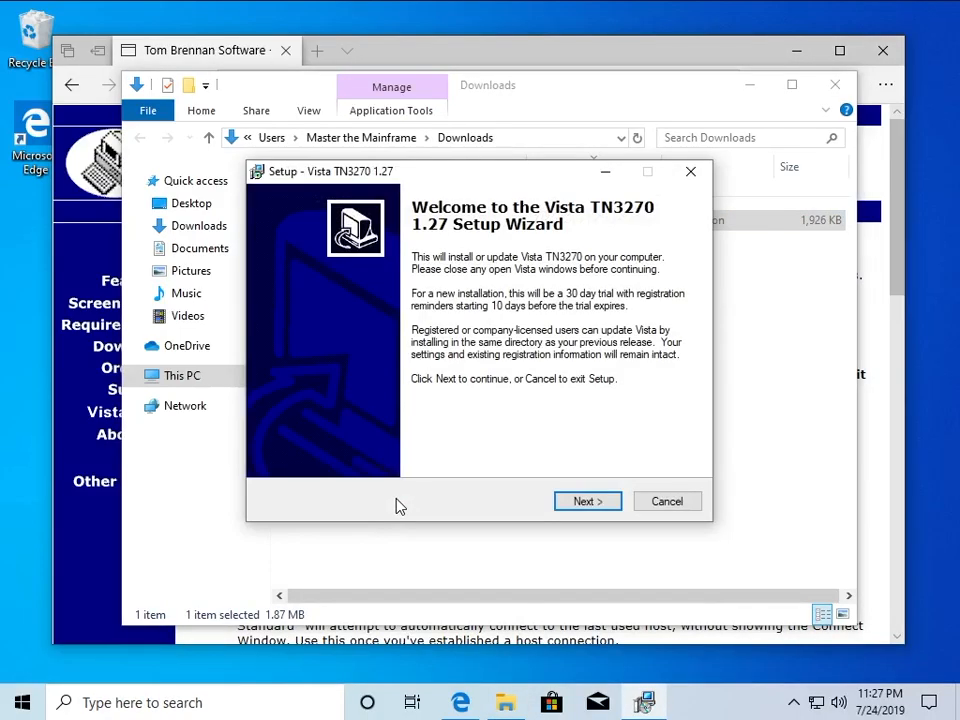
click(587, 501)
click(587, 501)
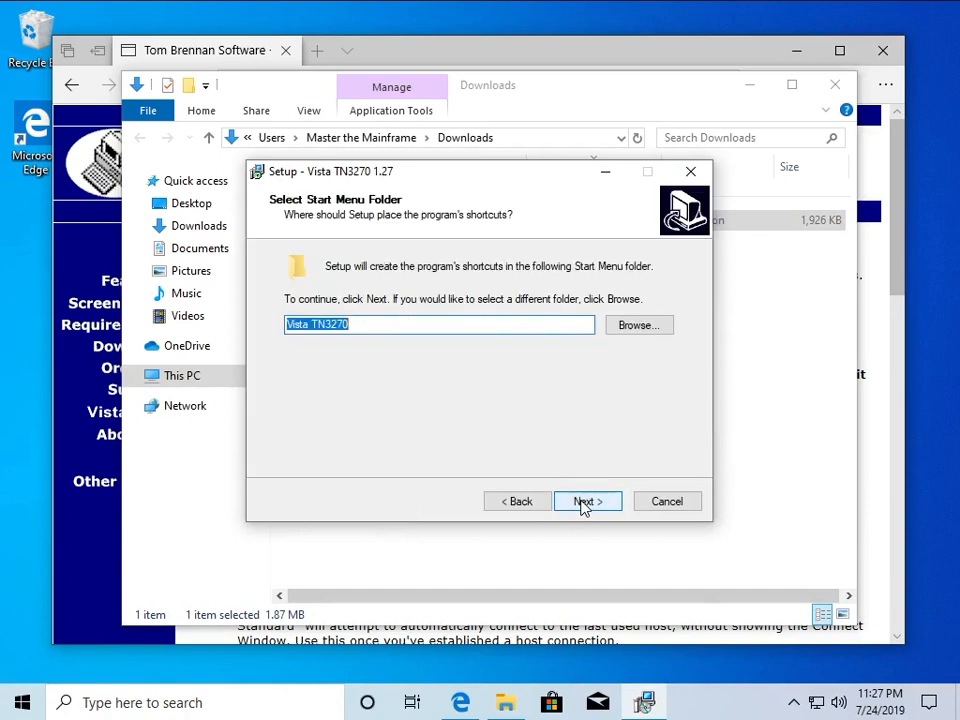
click(587, 501)
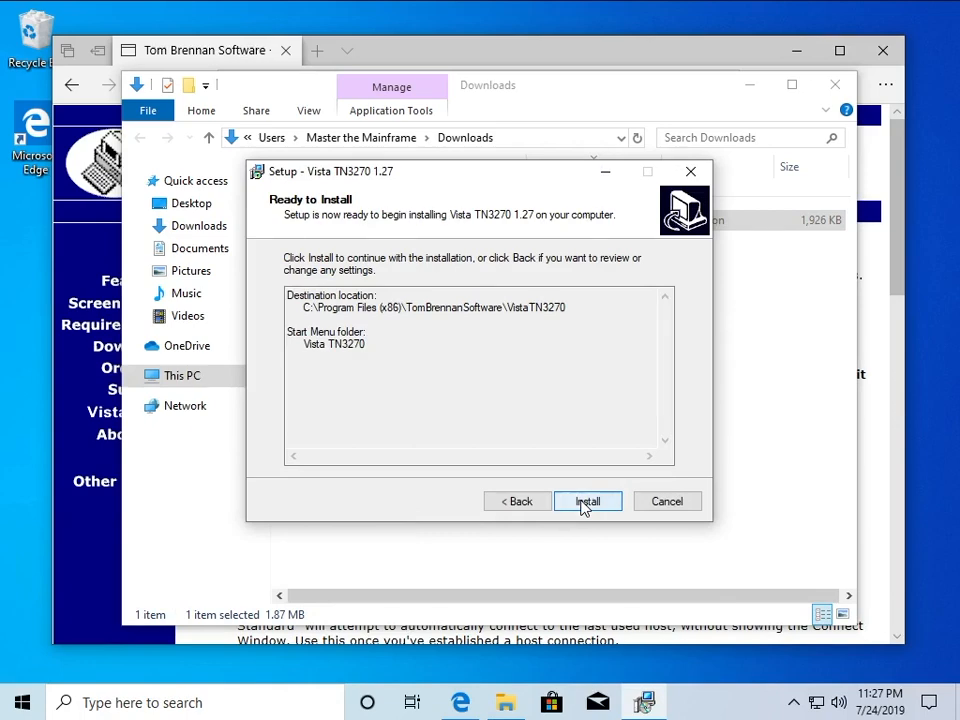
click(586, 504)
click(586, 504)
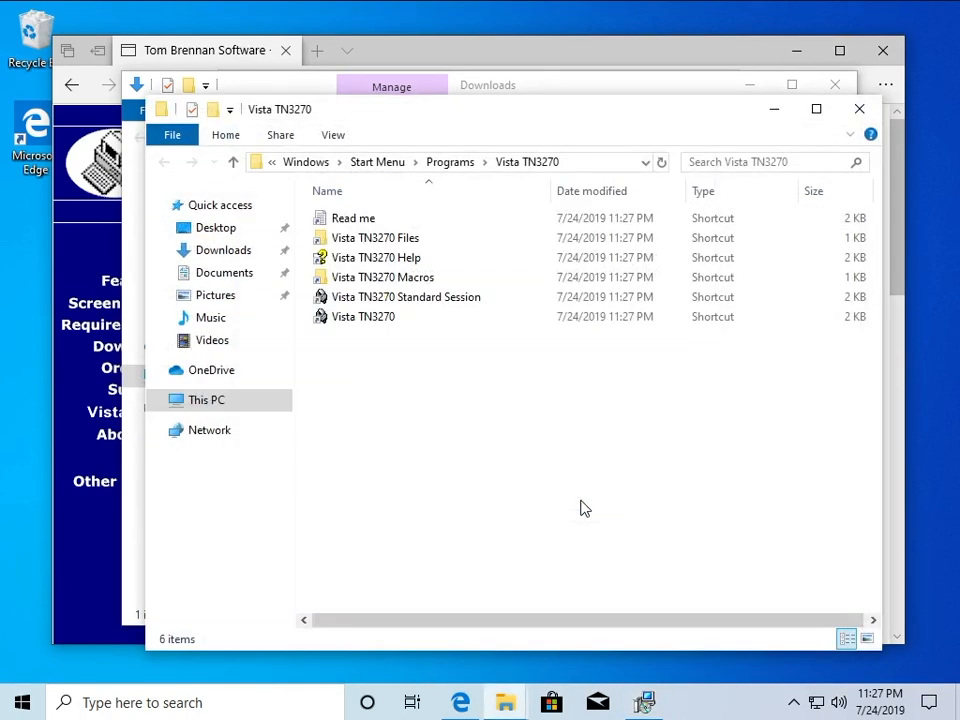
click(645, 702)
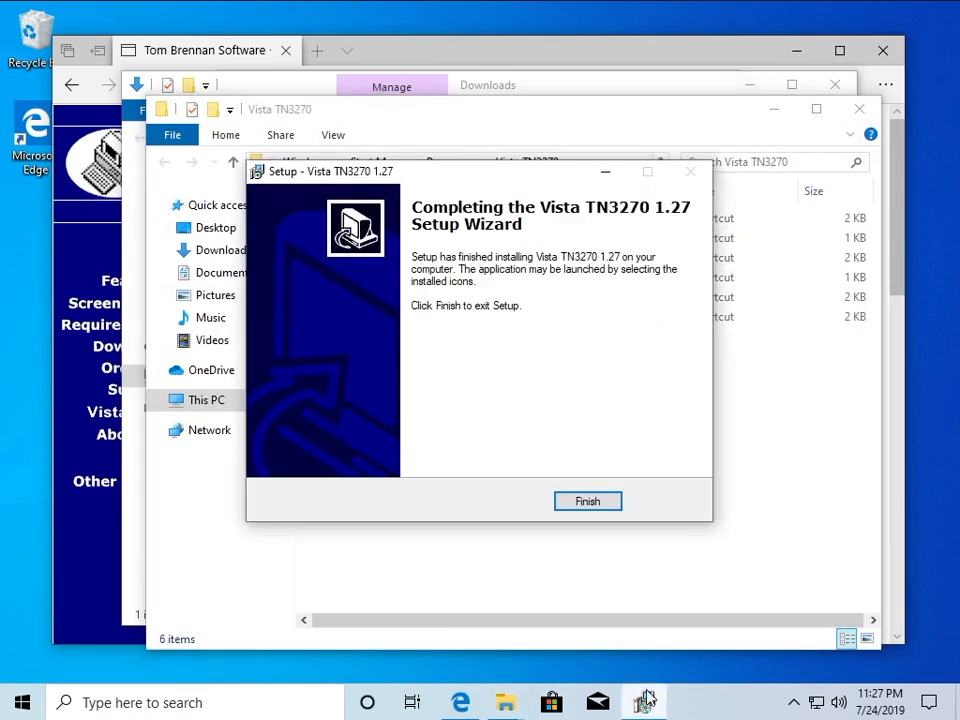
click(600, 507)
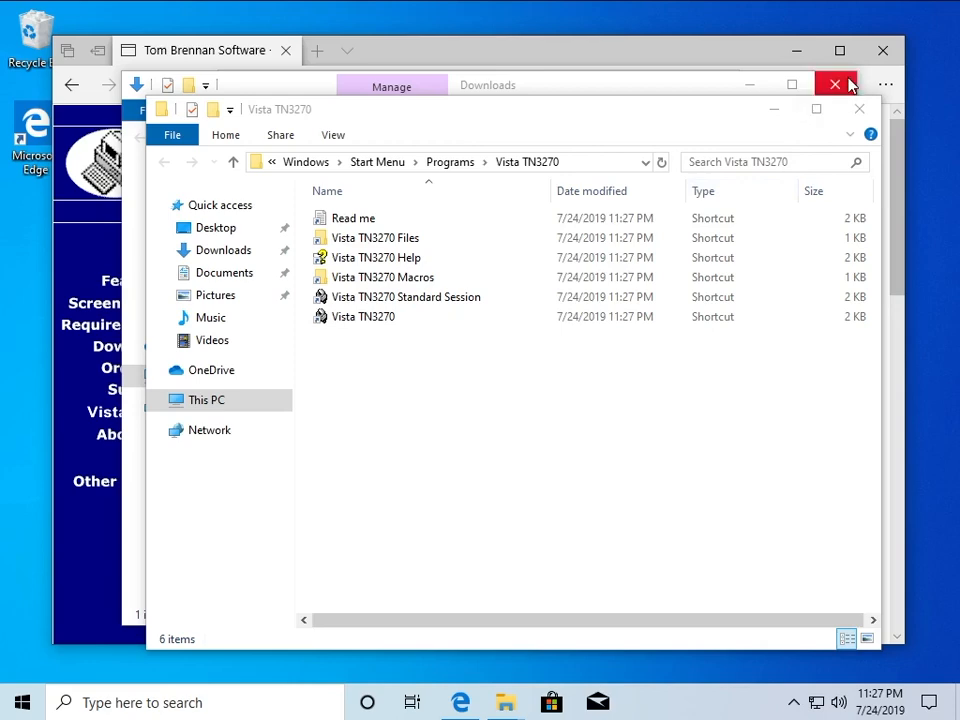
Close the browser, launch Vista TN3270, and connect the standard.ses session to host 192.86.32.91 on port 23.
click(881, 58)
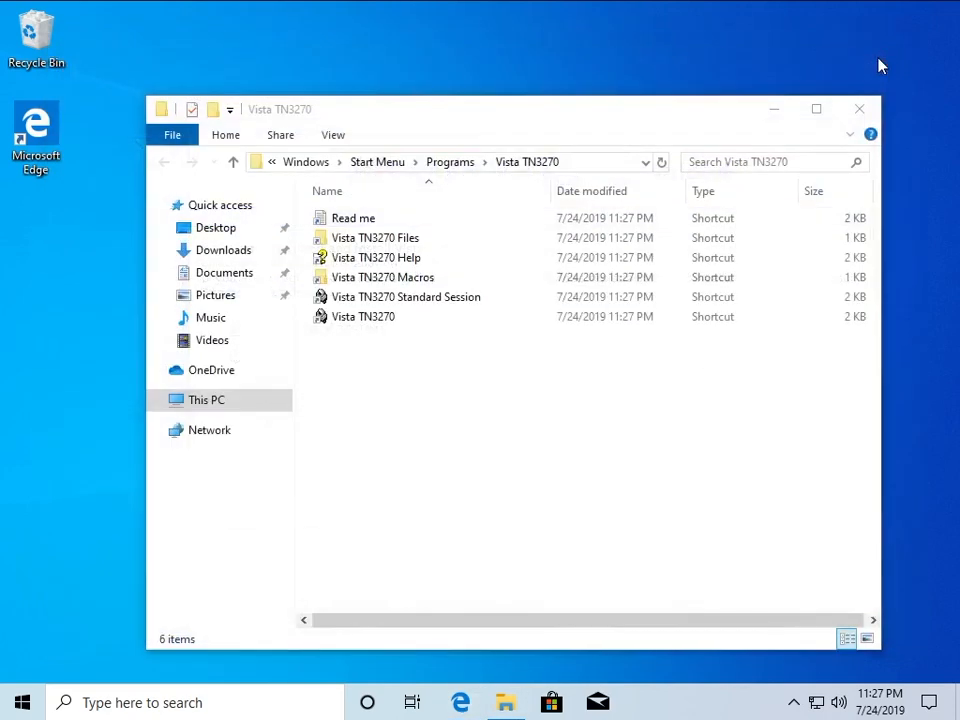
double_click(389, 318)
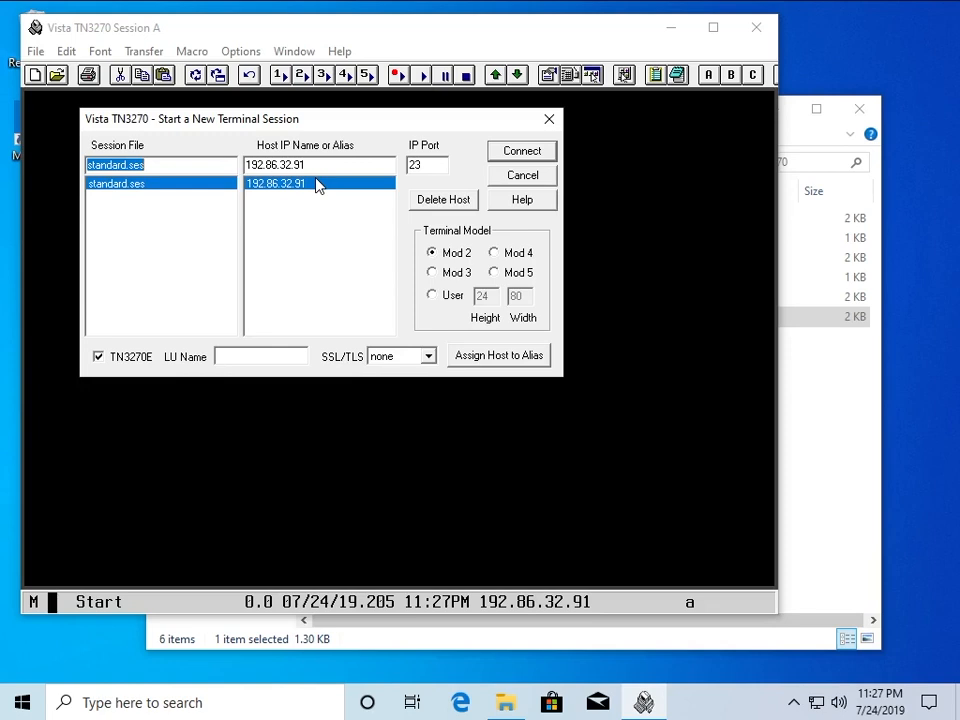
click(522, 151)
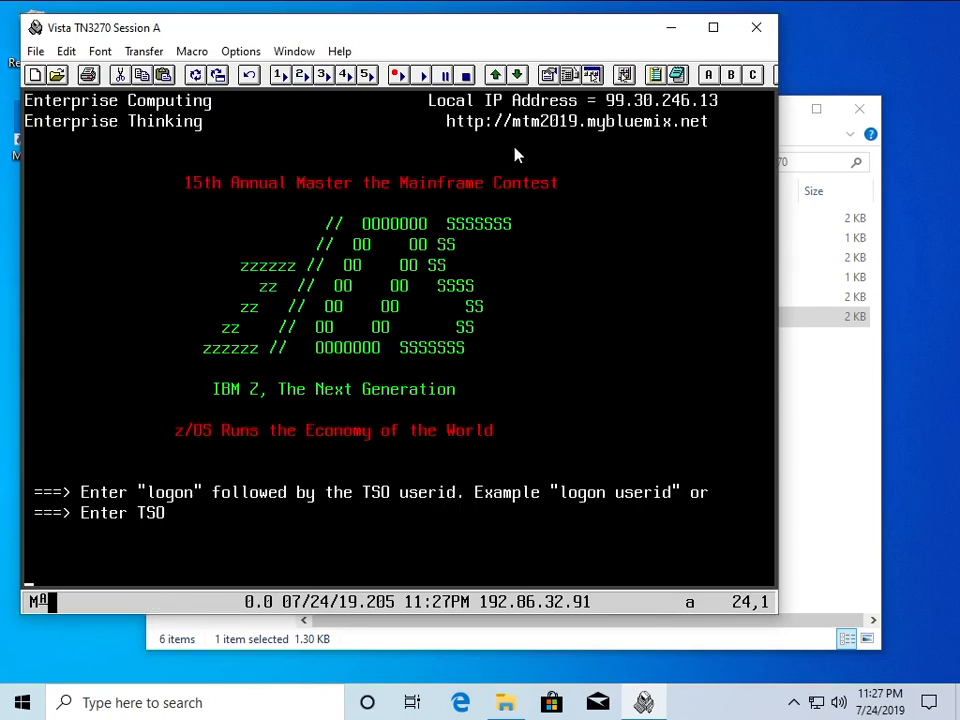
Register Vista TN3270 with the registered user name and registration code, and dismiss the help window.
click(340, 51)
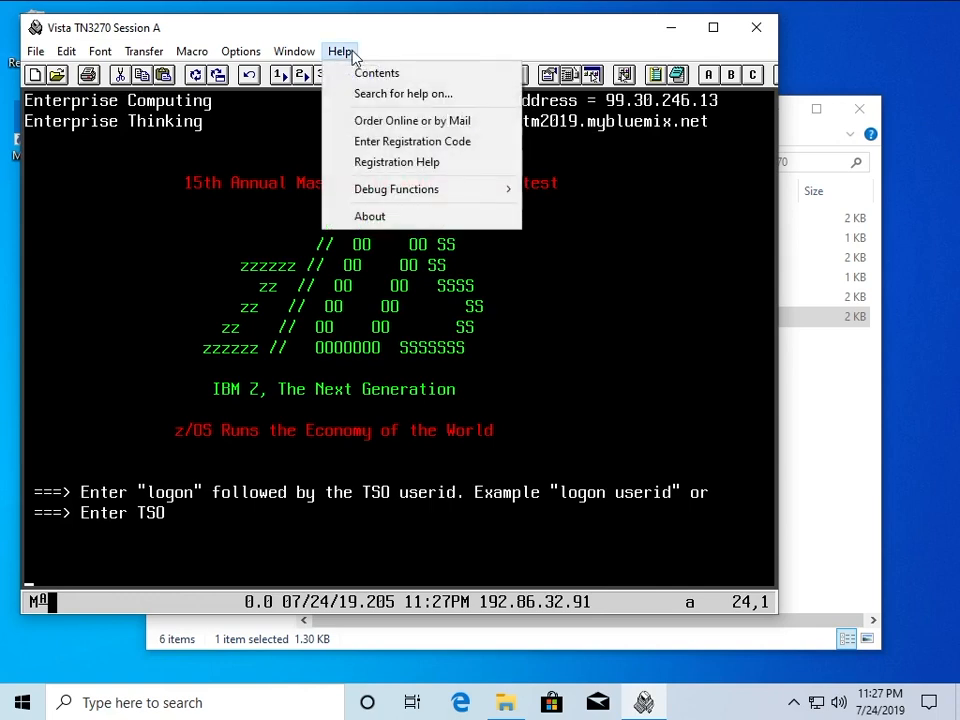
click(441, 145)
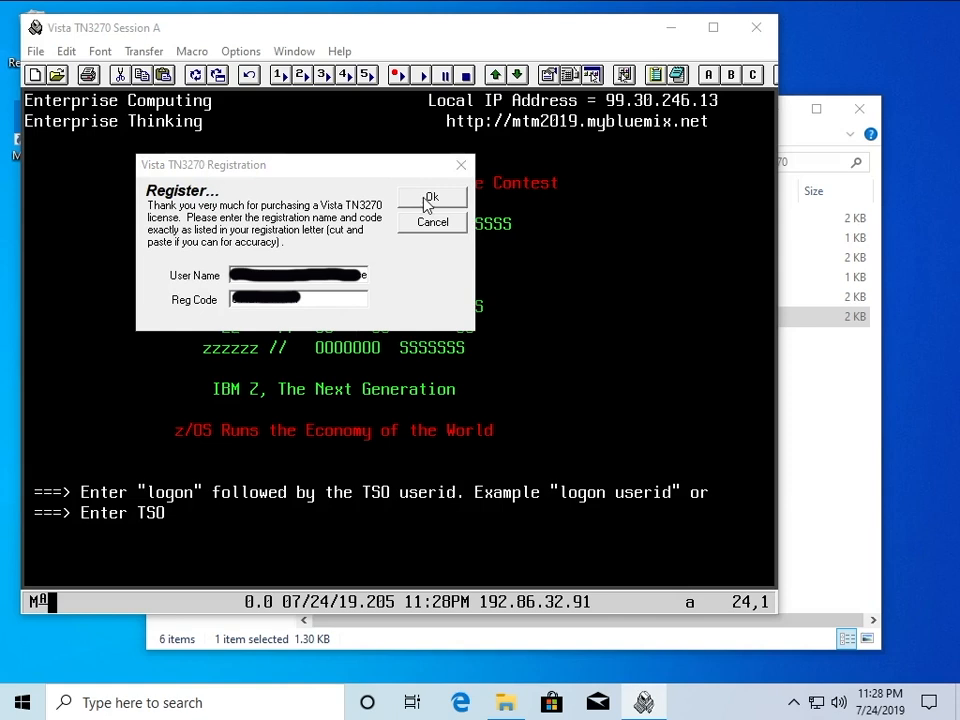
click(427, 203)
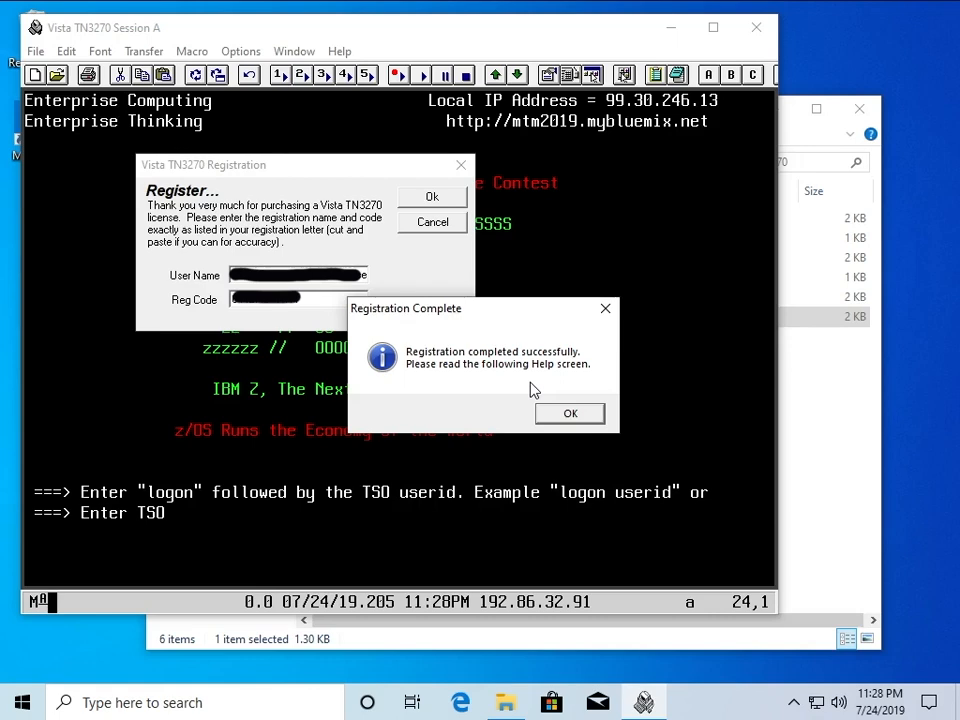
click(568, 414)
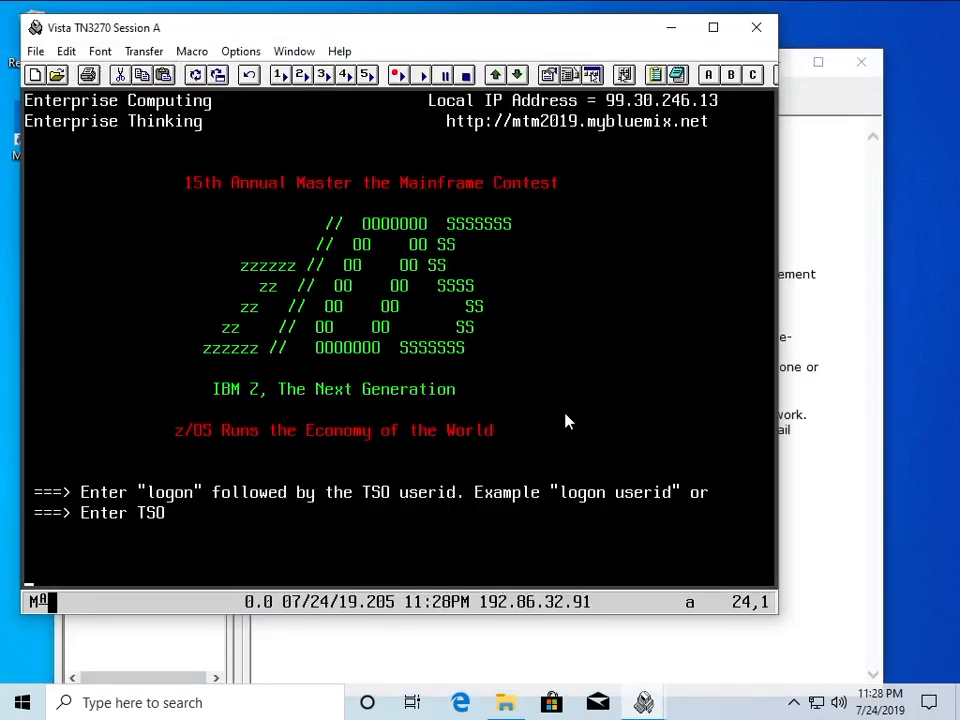
click(858, 64)
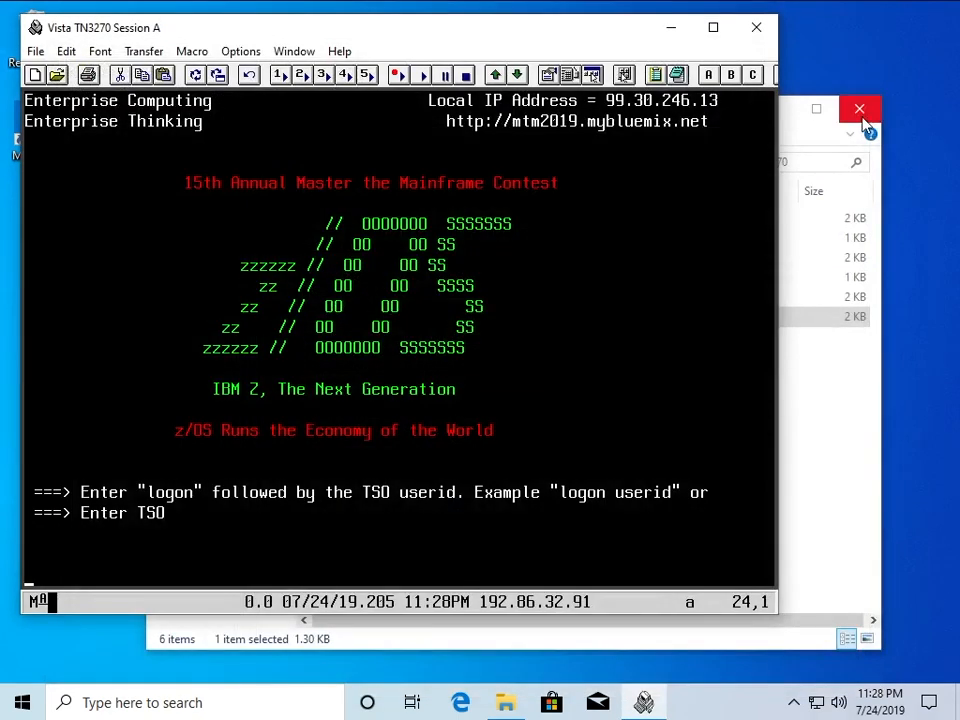
Close the Vista TN3270 shortcuts folder and enlarge the terminal font by one size.
click(859, 108)
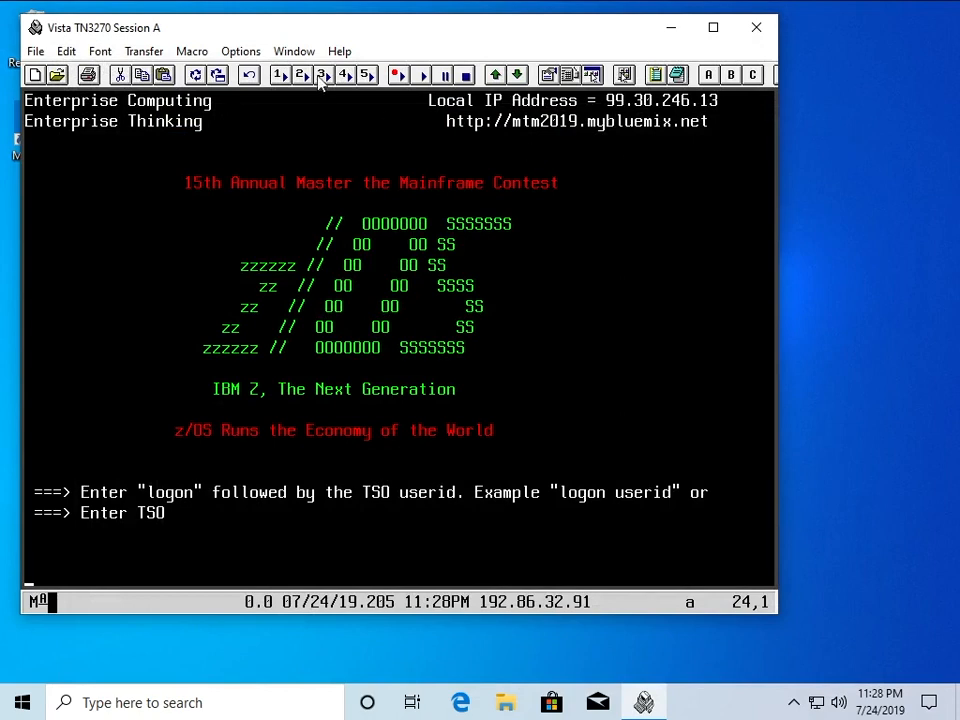
click(102, 51)
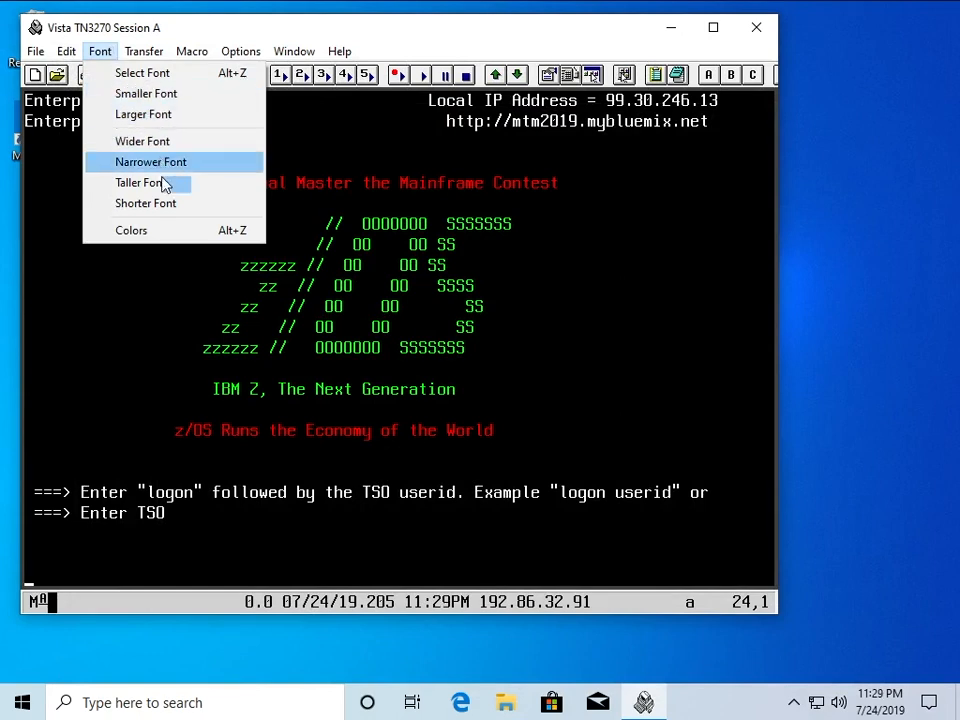
click(157, 119)
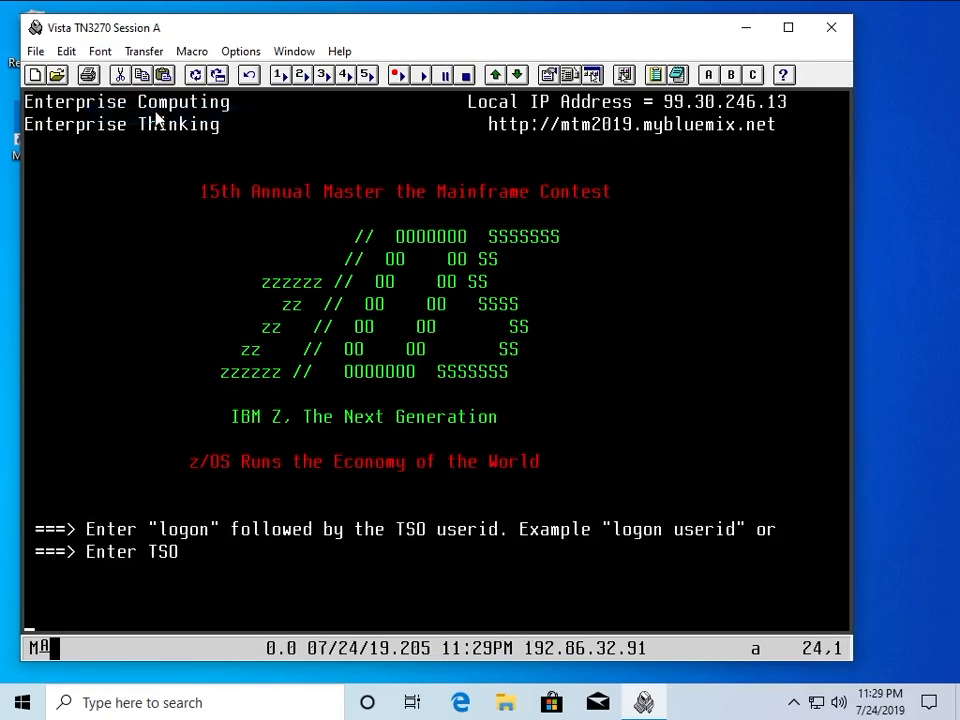
Examine the functions assigned to the Enter and right Ctrl keys in the Keyboard Editor, and close it.
click(237, 55)
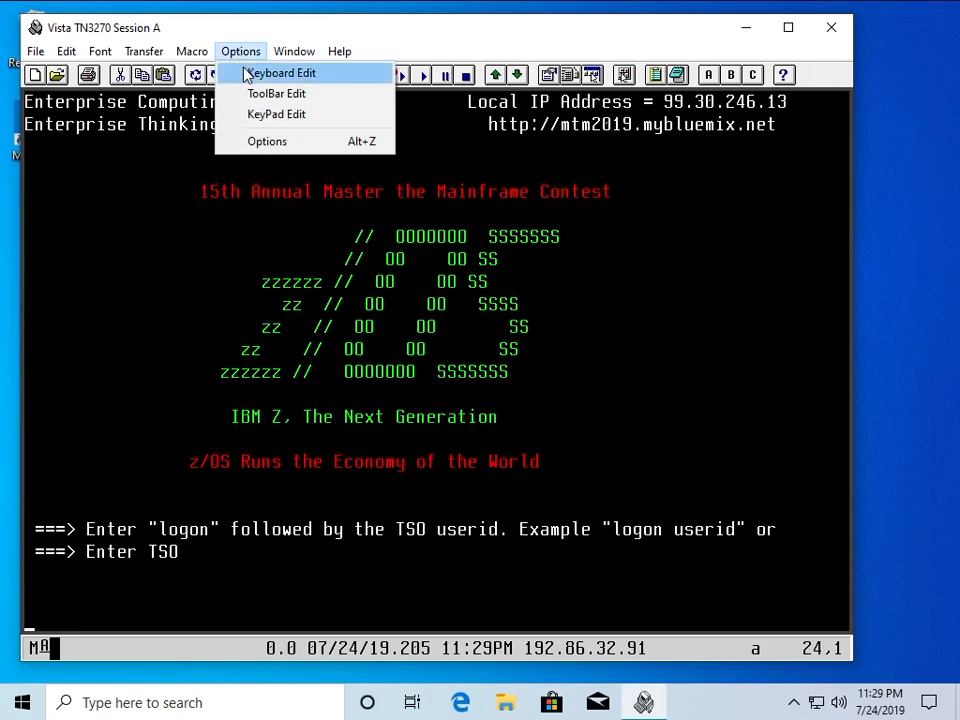
click(246, 74)
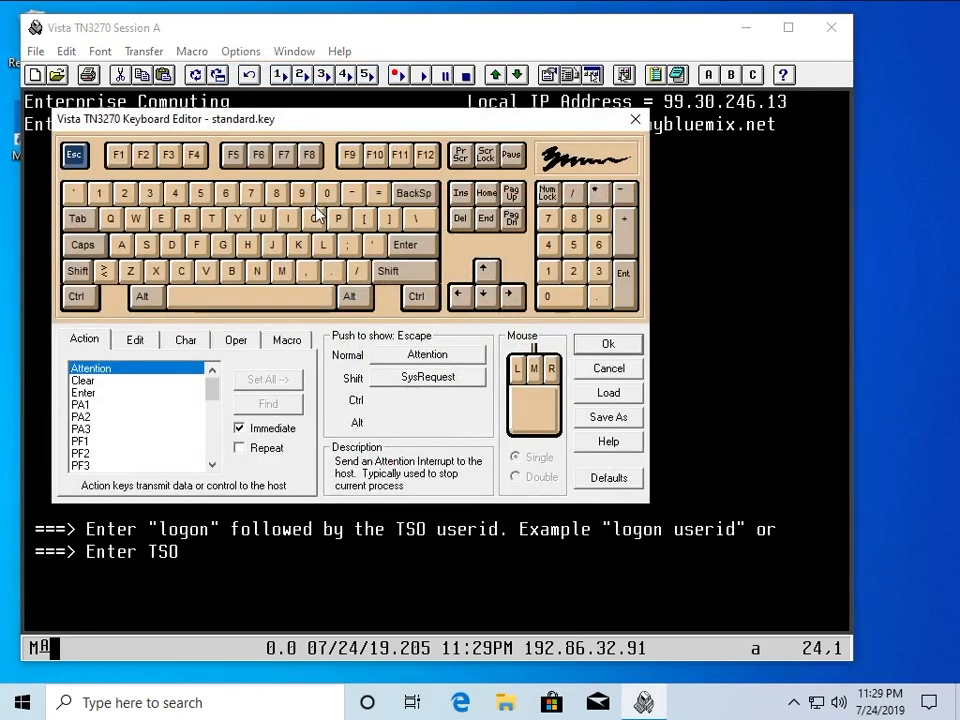
click(418, 247)
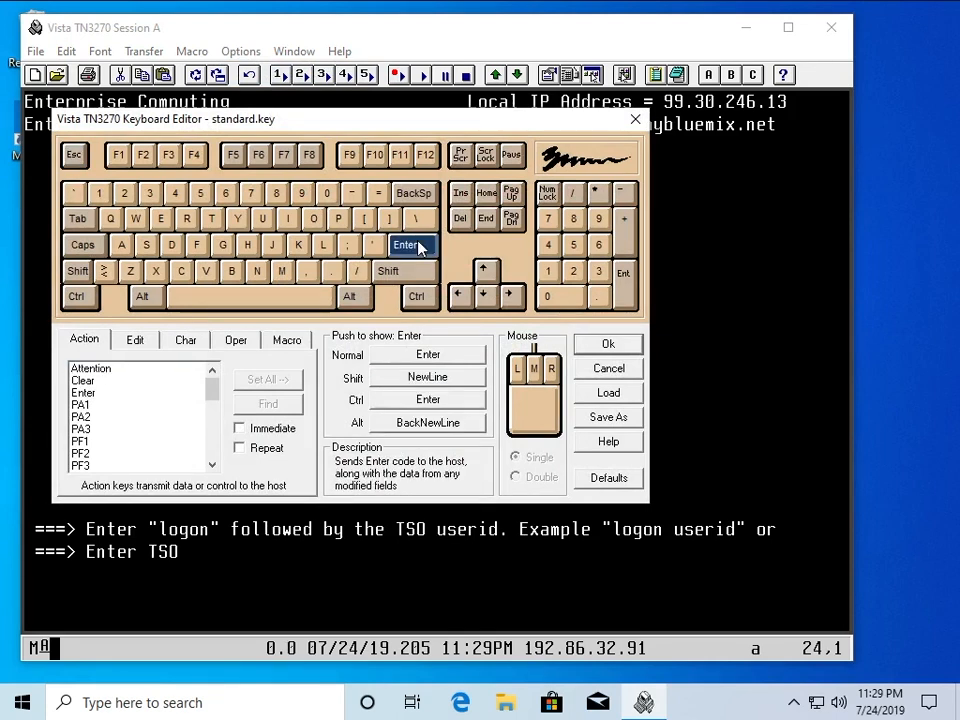
click(420, 300)
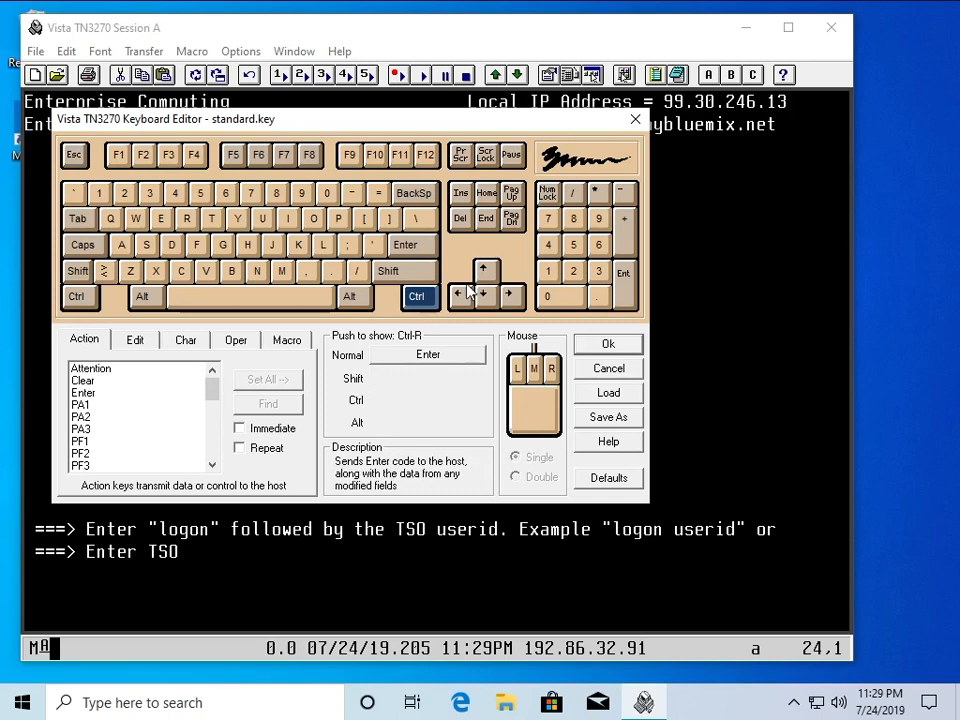
click(635, 119)
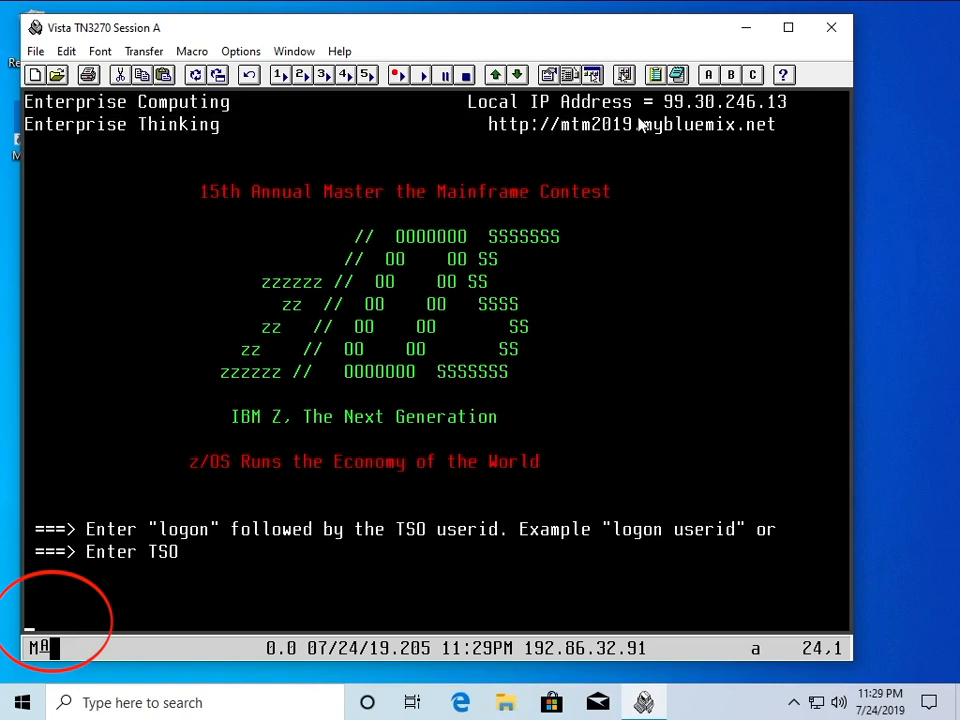
Log on to TSO with the logon command and the user ID, and enter the account password.
text(logon z#####)
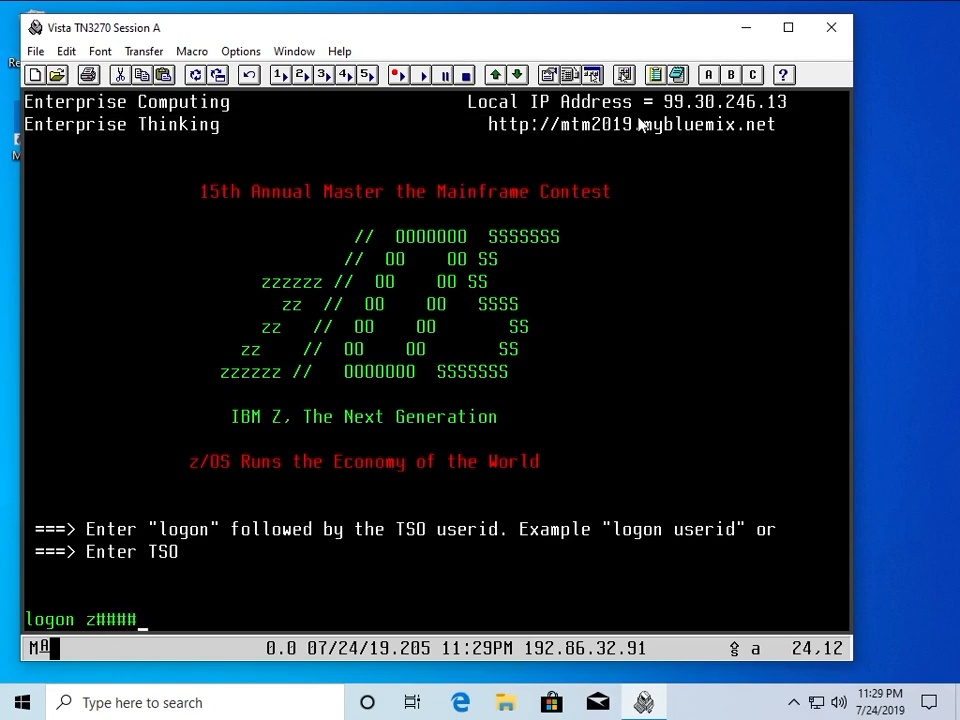
key(Return)
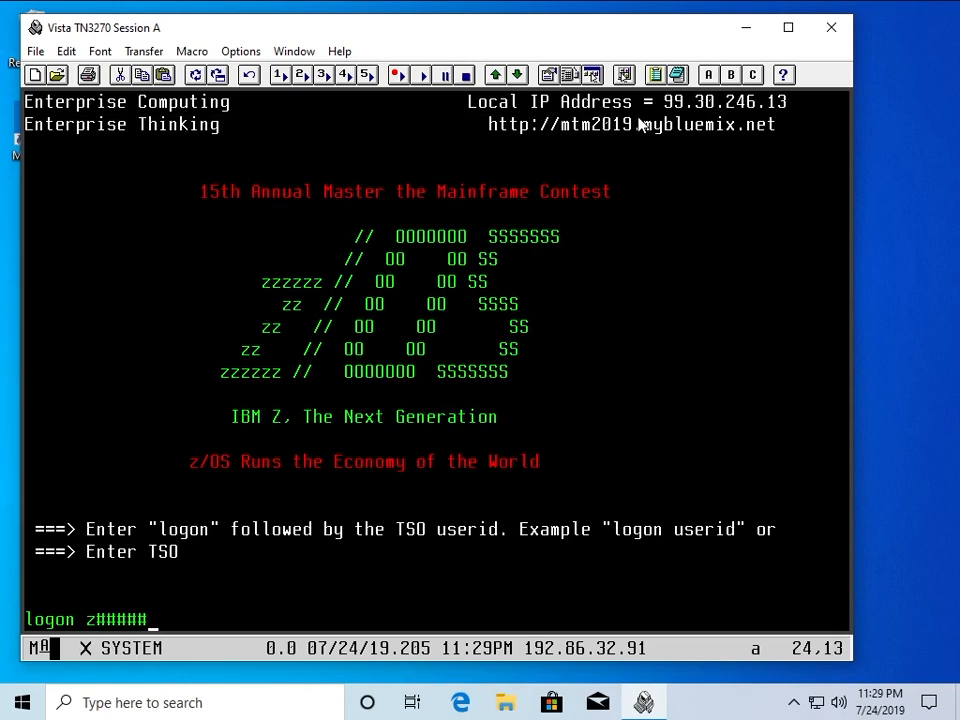
key(Return)
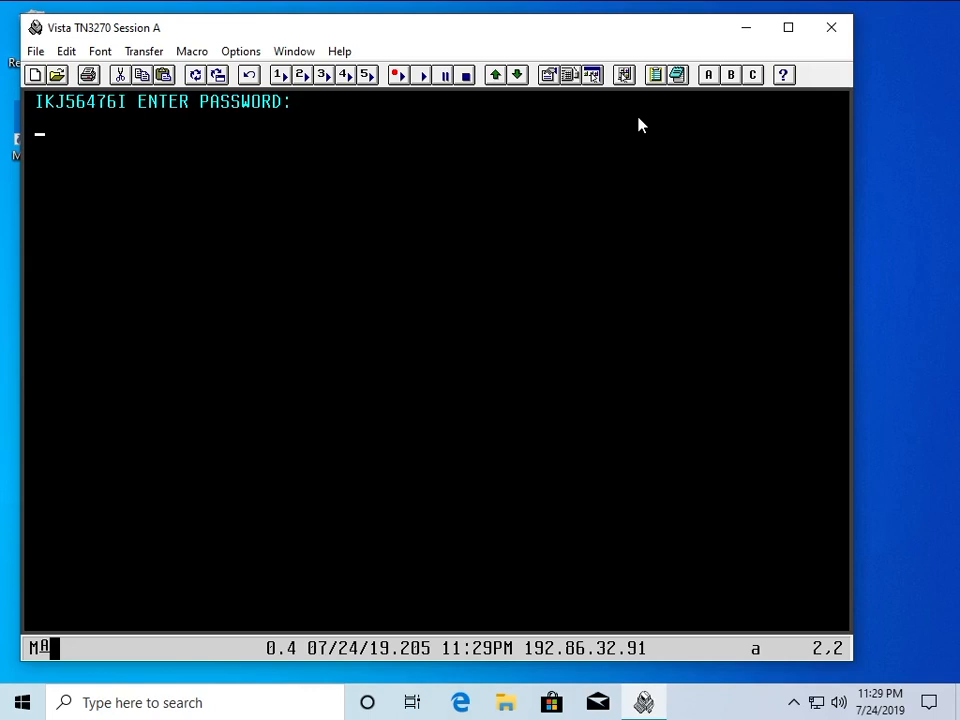
text(****)
key(Return)
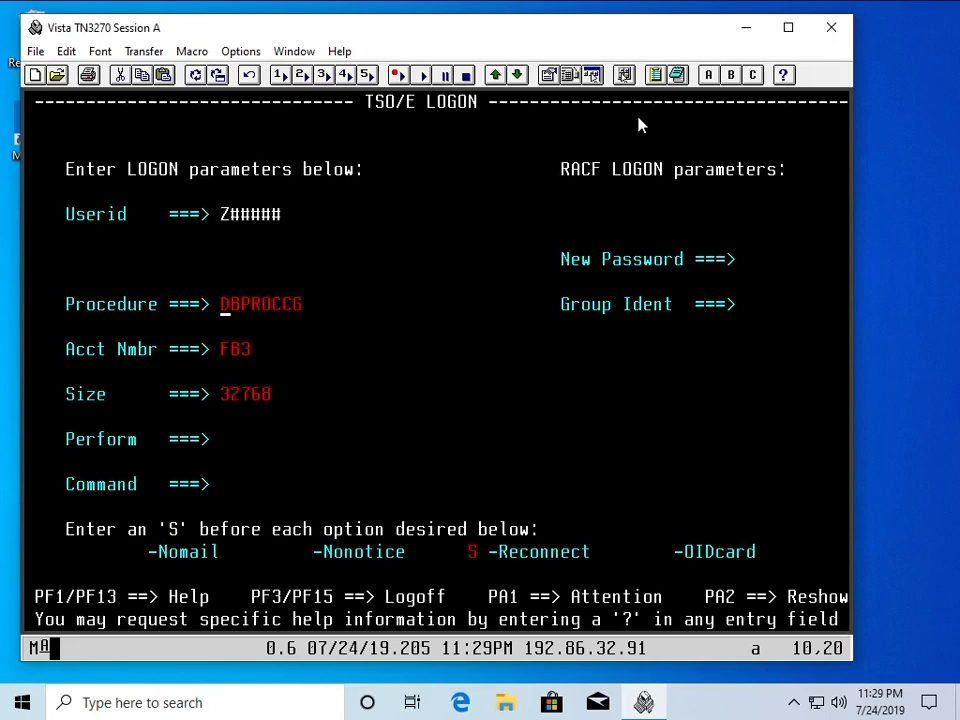
Submit the TSO logon parameters with a new password, re-enter that password for verification, and proceed to the ISPF Primary Option Menu.
key(Return)
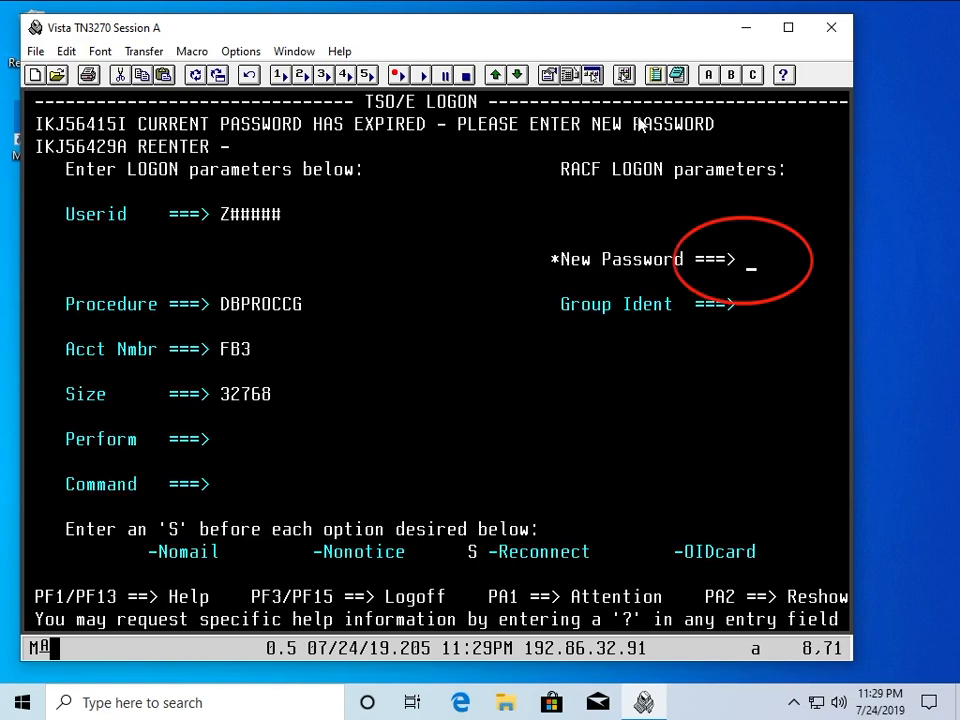
text(*)
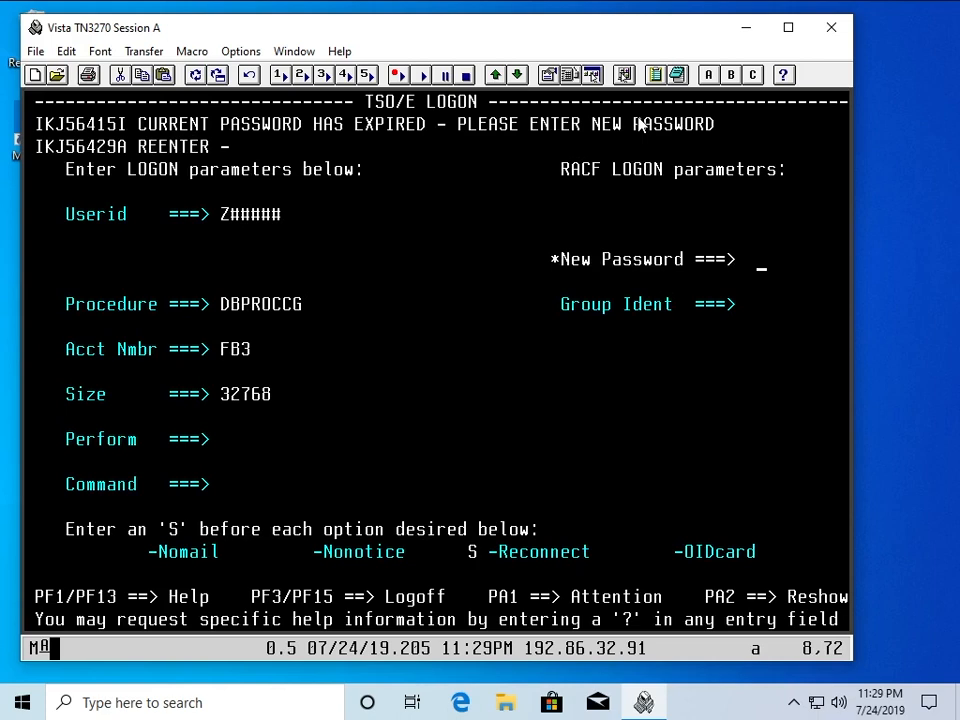
text(***)
key(Return)
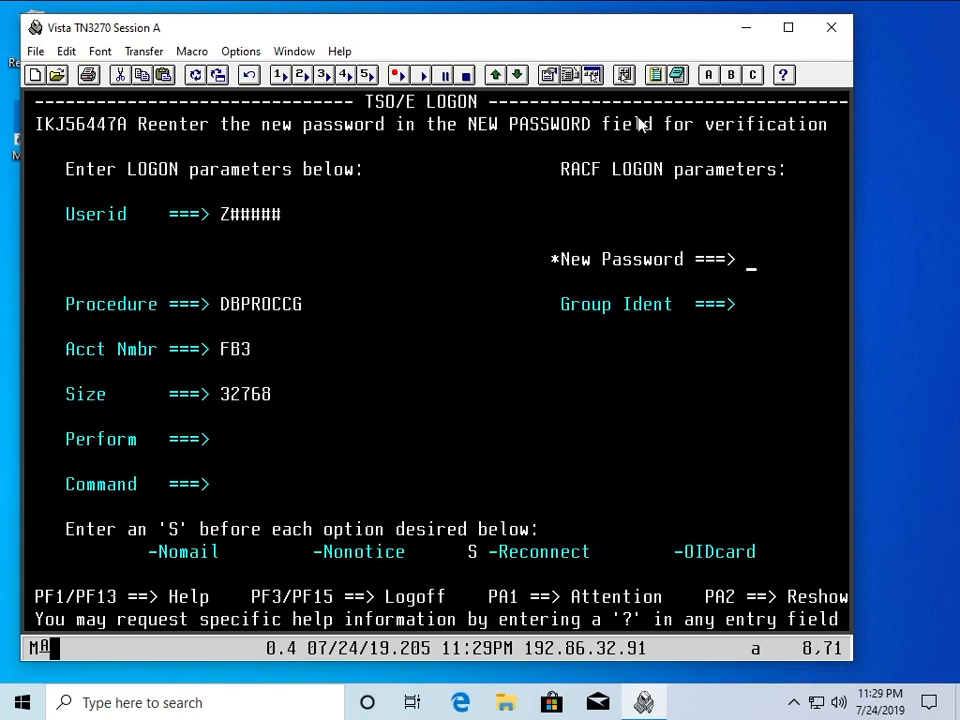
text(****)
key(Return)
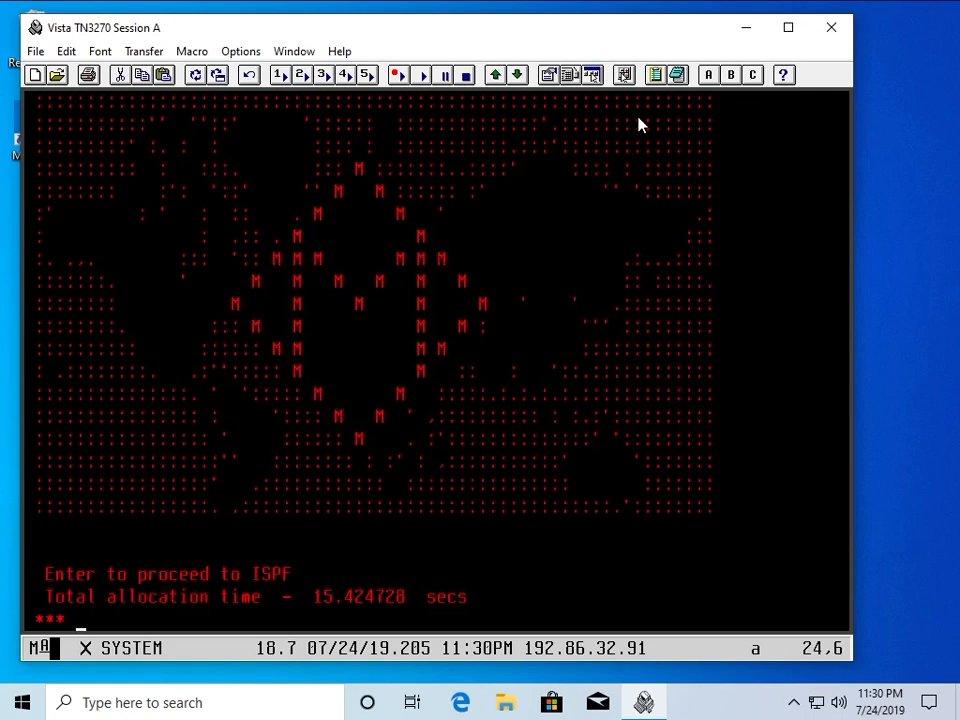
key(Return)
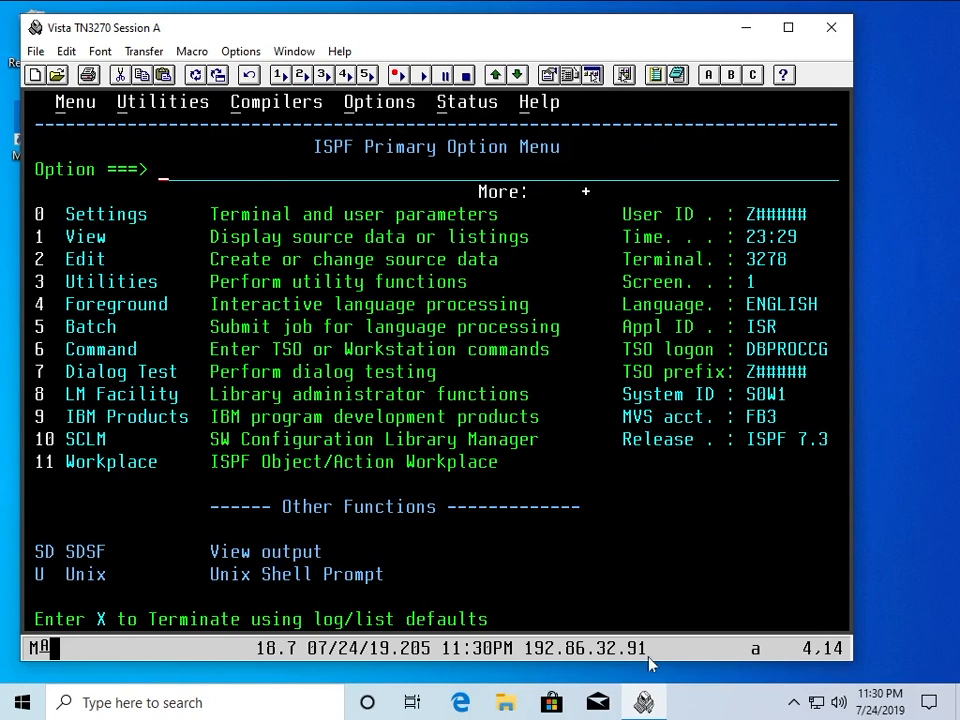
Pin the running Vista TN3270 program to the Windows taskbar.
right_click(660, 707)
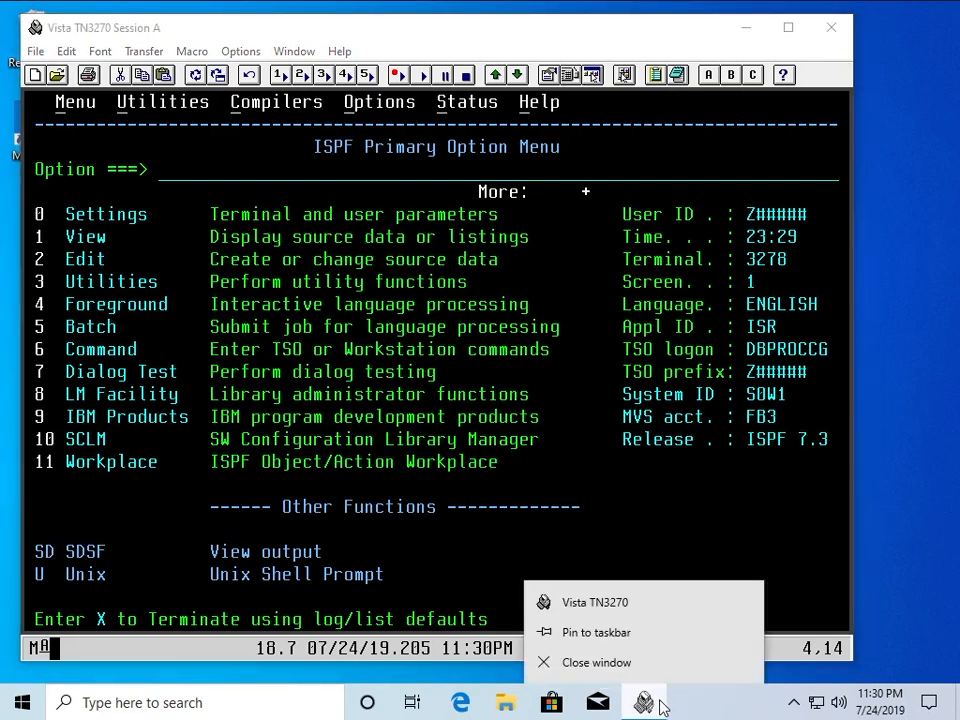
click(644, 641)
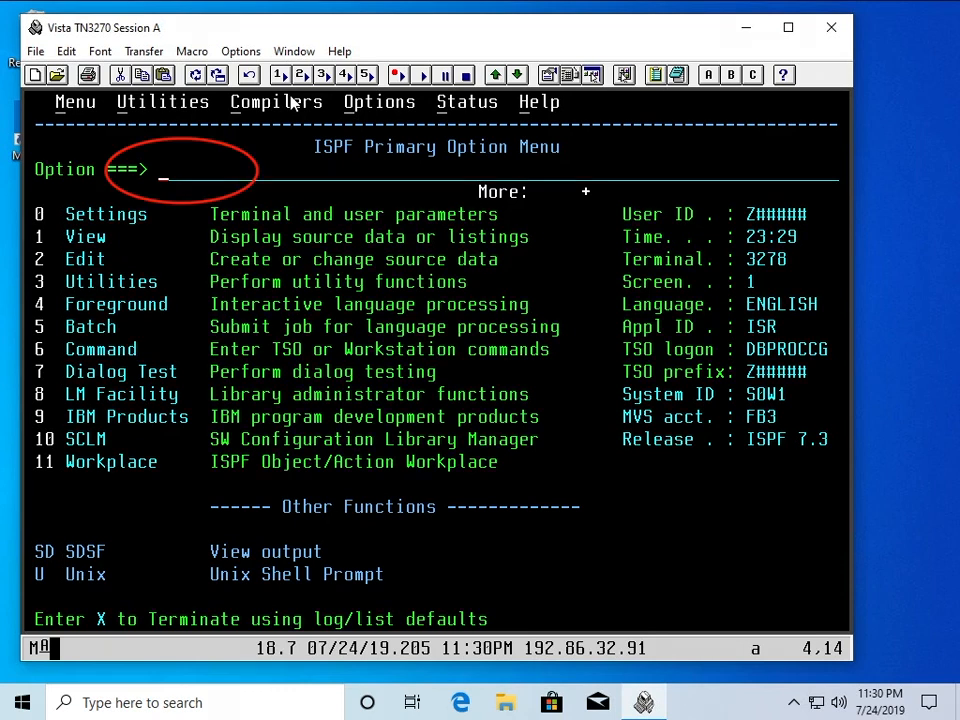
Exit ISPF with the =x command and end the TSO session with the logoff command.
text(=x)
key(Return)
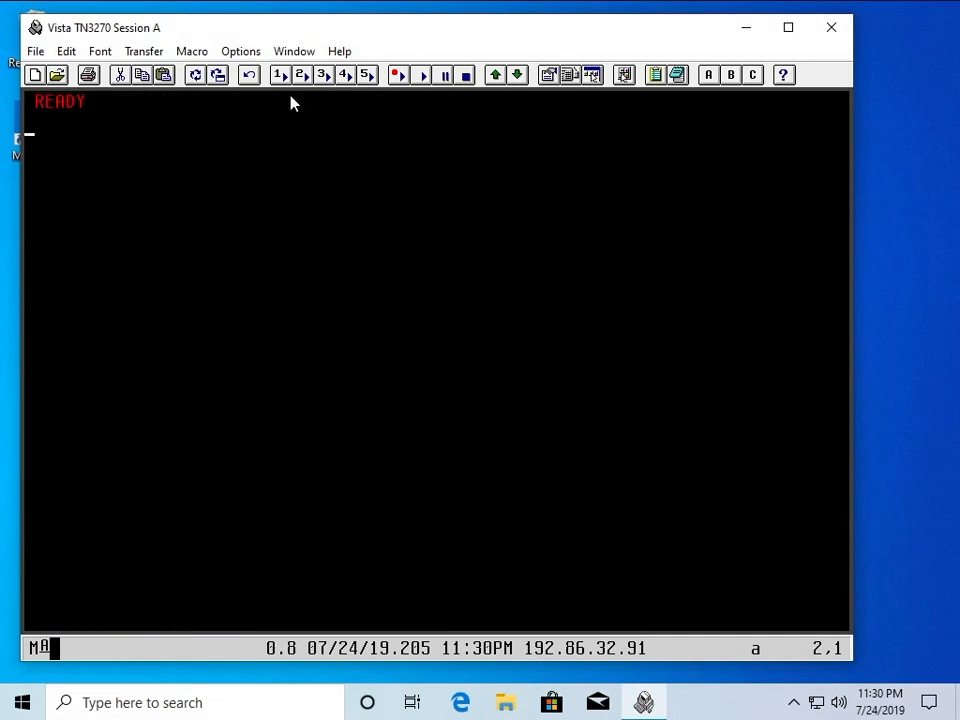
text(logoff)
key(Return)
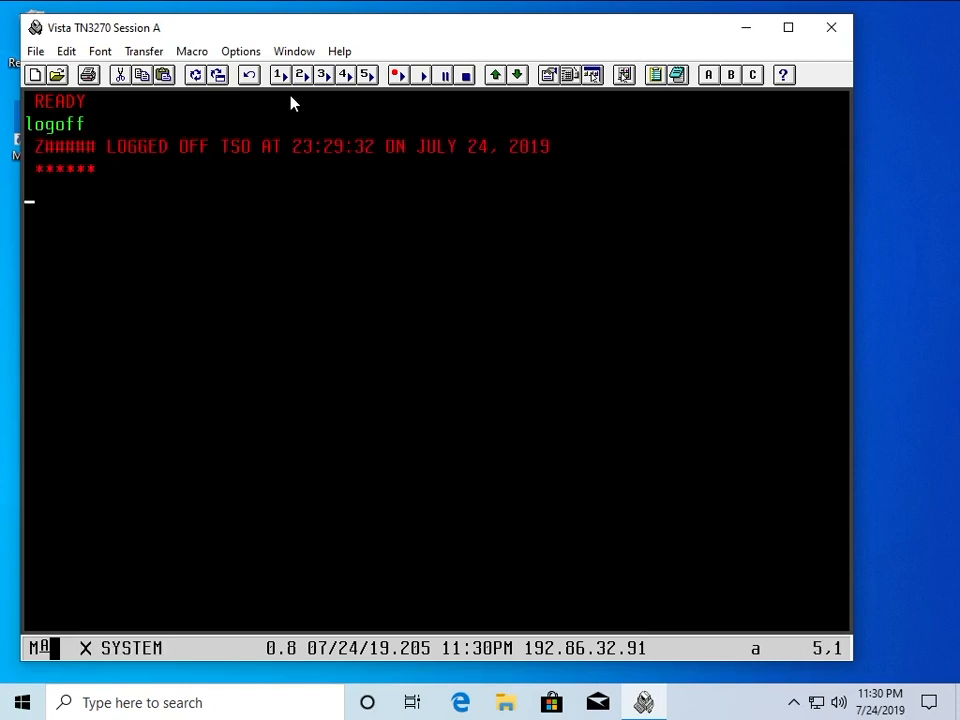